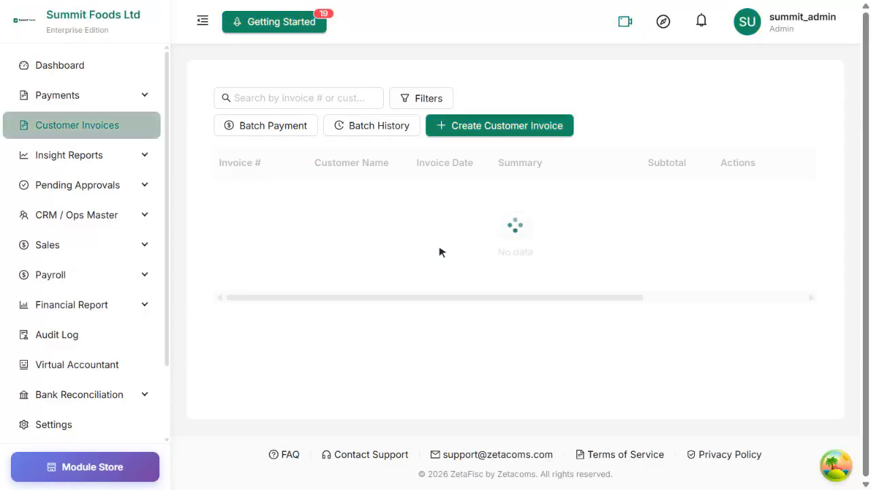
# Start a new customer invoice dated 2026-06-19 for Riverside Hotels Ltd
pyautogui.click(500, 129)
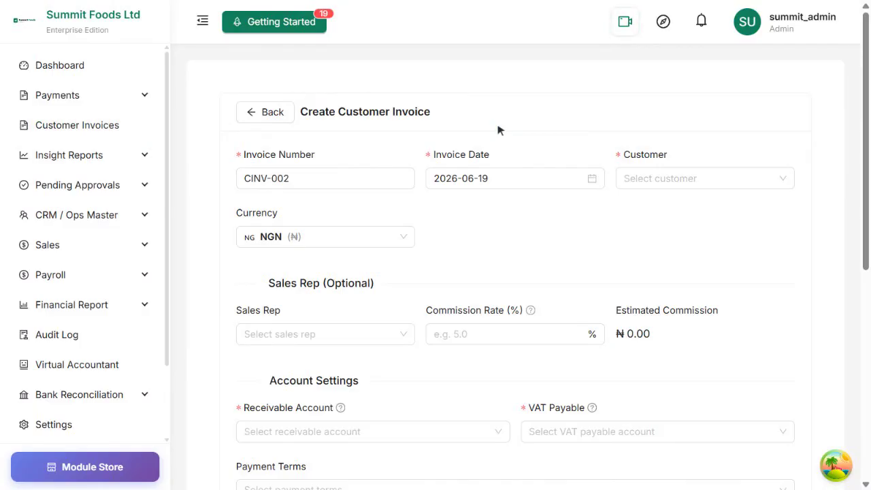
pyautogui.click(521, 181)
pyautogui.click(573, 307)
pyautogui.click(694, 180)
pyautogui.write('Riverside')
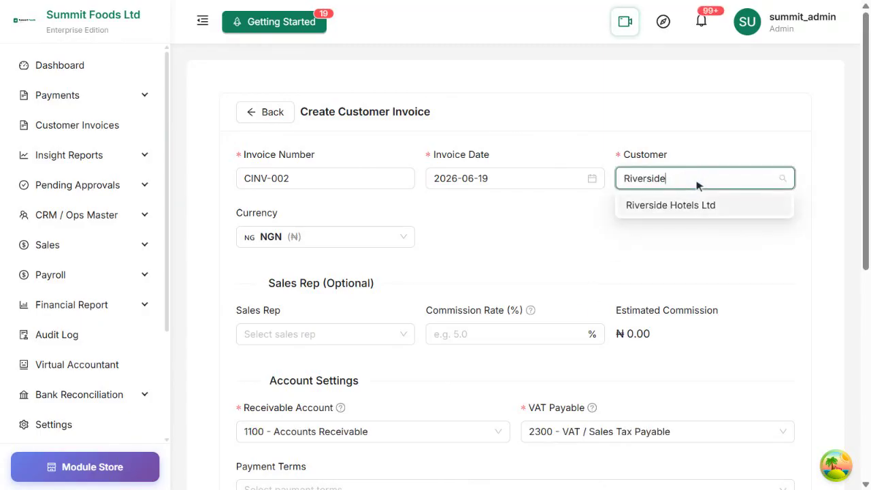
pyautogui.click(696, 211)
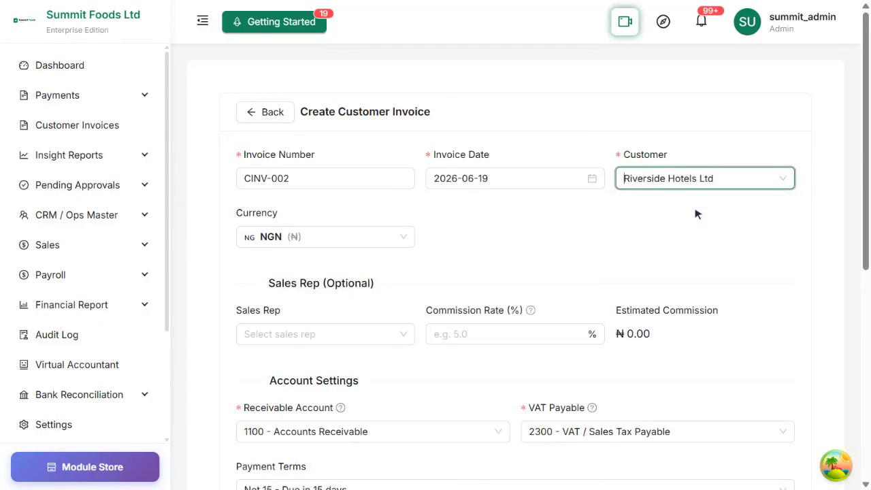
# Assign sales rep SR-001 to the invoice
pyautogui.click(337, 334)
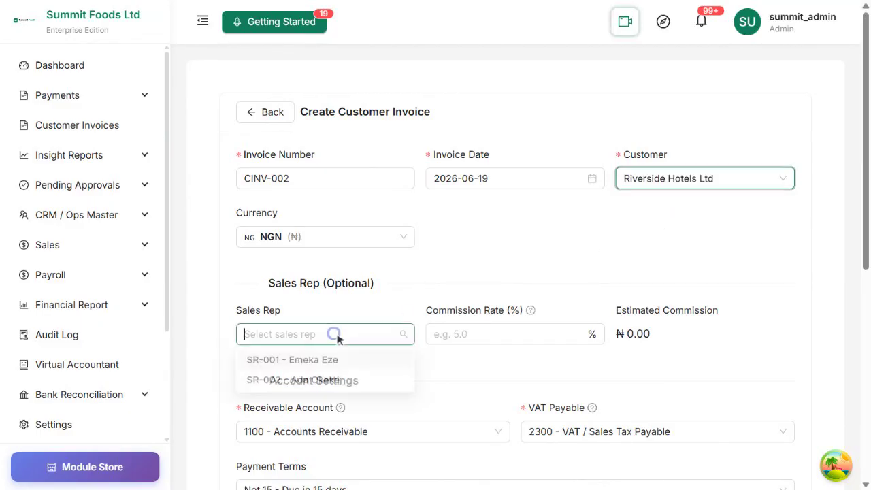
pyautogui.write('Emeka')
pyautogui.scroll(-2, 336, 336)
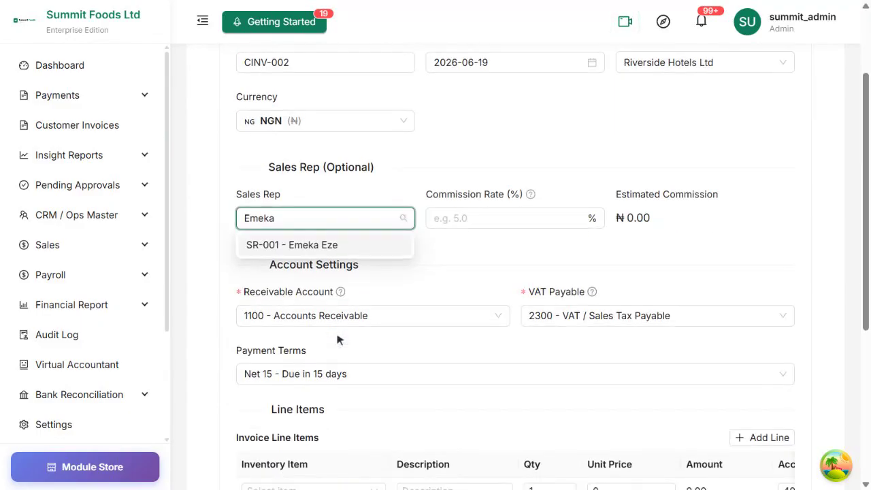
pyautogui.click(304, 246)
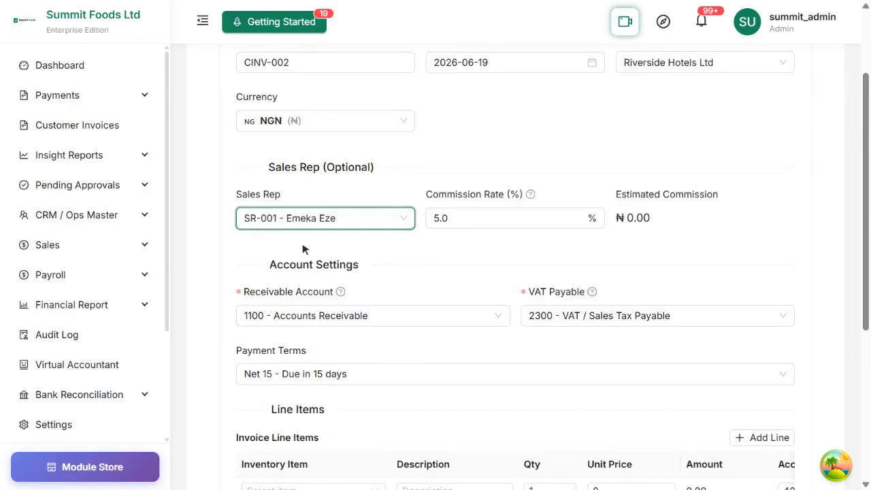
# Set the invoice's receivable account to 1100 - Accounts Receivable and its VAT payable account to 2300 - VAT / Sales Tax Payable
pyautogui.click(352, 318)
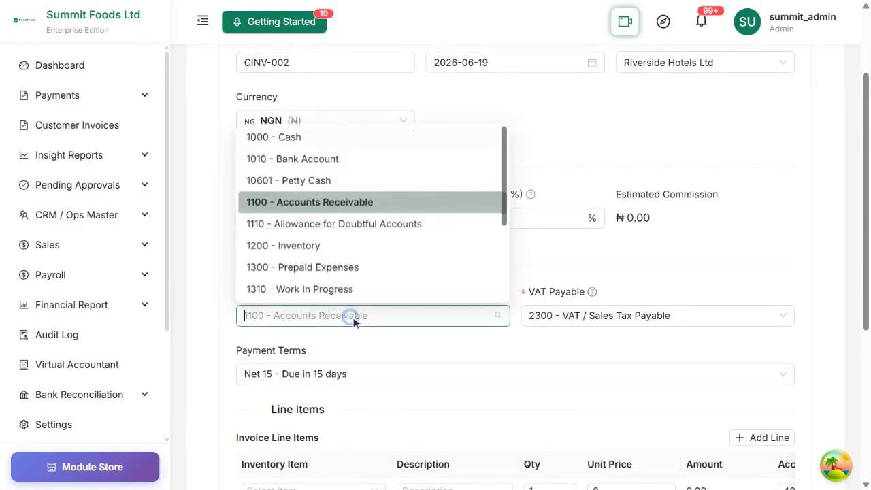
pyautogui.write('1100')
pyautogui.click(384, 291)
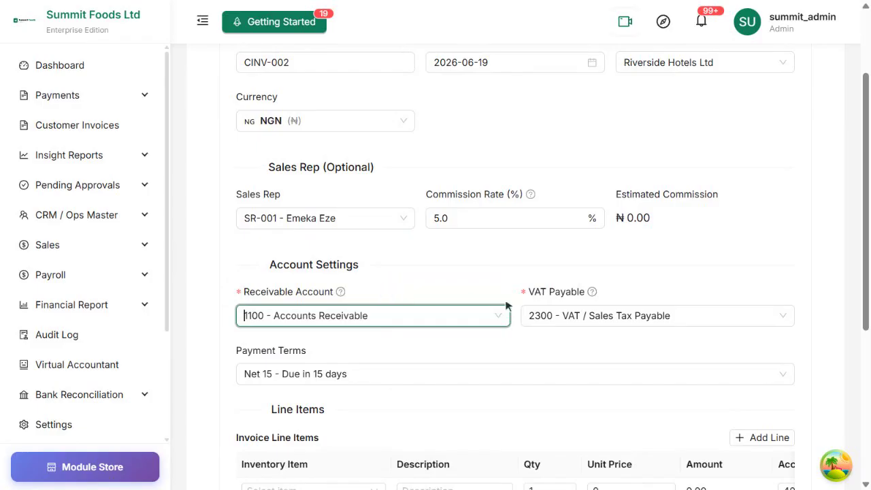
pyautogui.click(537, 315)
pyautogui.write('2300')
pyautogui.click(688, 293)
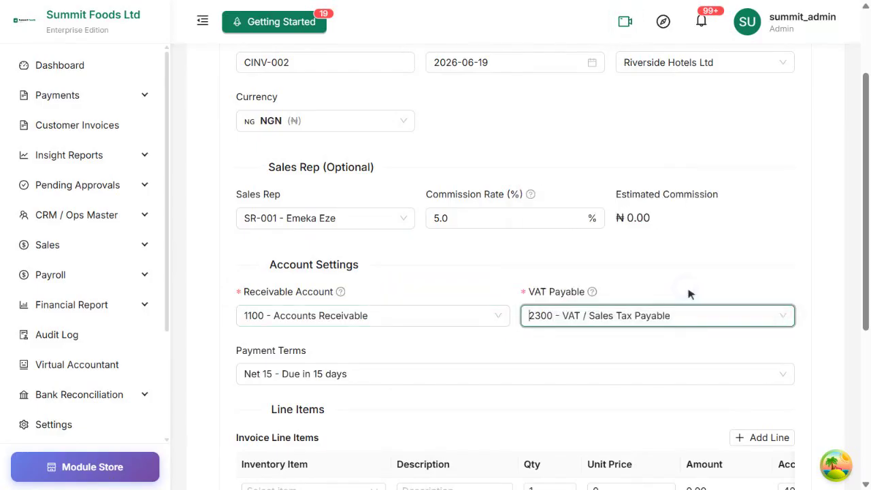
# Set the invoice's payment terms to Net 30 - Due in 30 days
pyautogui.scroll(-2, 689, 293)
pyautogui.click(502, 247)
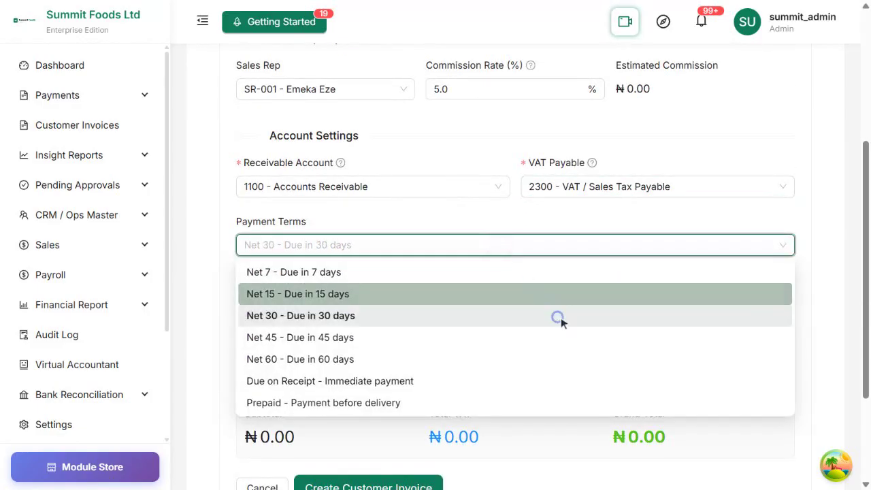
pyautogui.click(559, 320)
# Fill in the invoice line item with the description "Bulk Catering Supplies Order" and a unit price of 200,000
pyautogui.scroll(-2, 562, 323)
pyautogui.click(461, 246)
pyautogui.write('Bulk Catering Supplies Order')
pyautogui.press('Tab')
pyautogui.press('Tab')
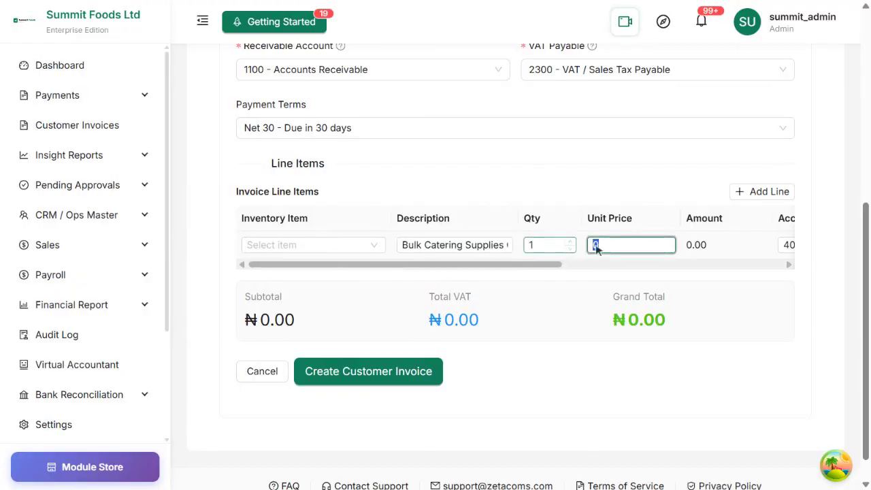
pyautogui.write('2000000')
pyautogui.press('Tab')
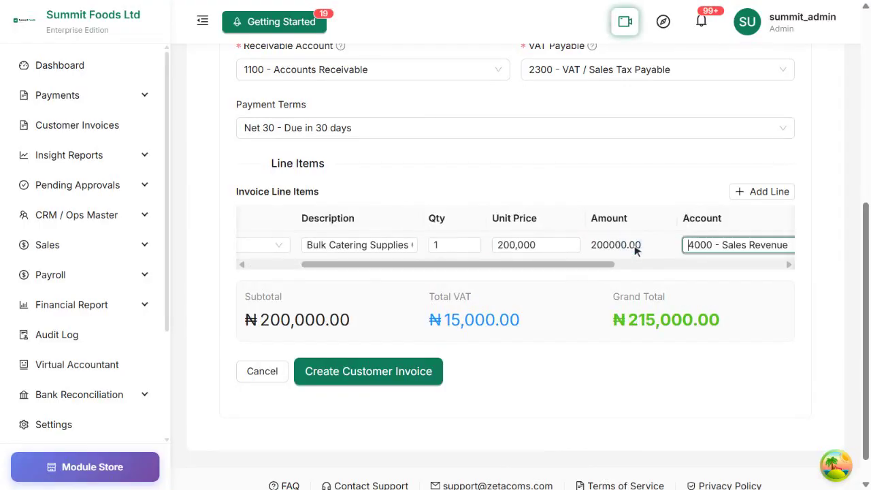
# Check the sales rep's estimated commission and create the customer invoice
pyautogui.scroll(4, 635, 251)
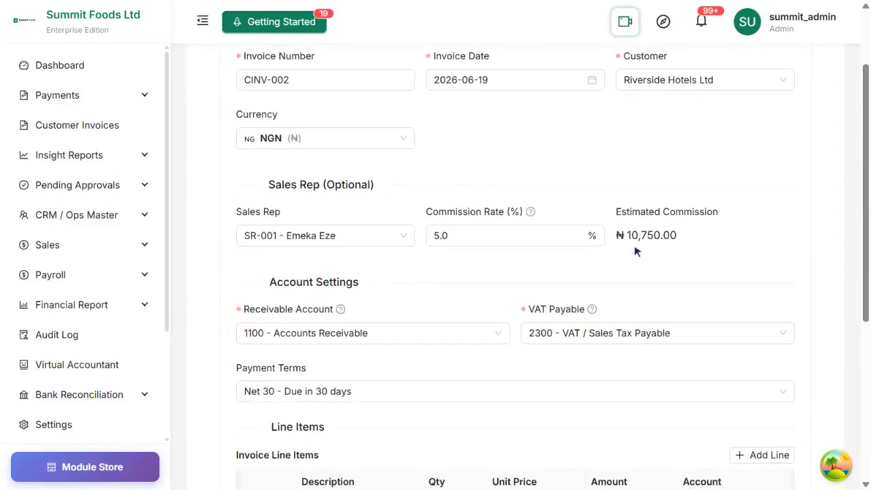
pyautogui.scroll(-5, 634, 251)
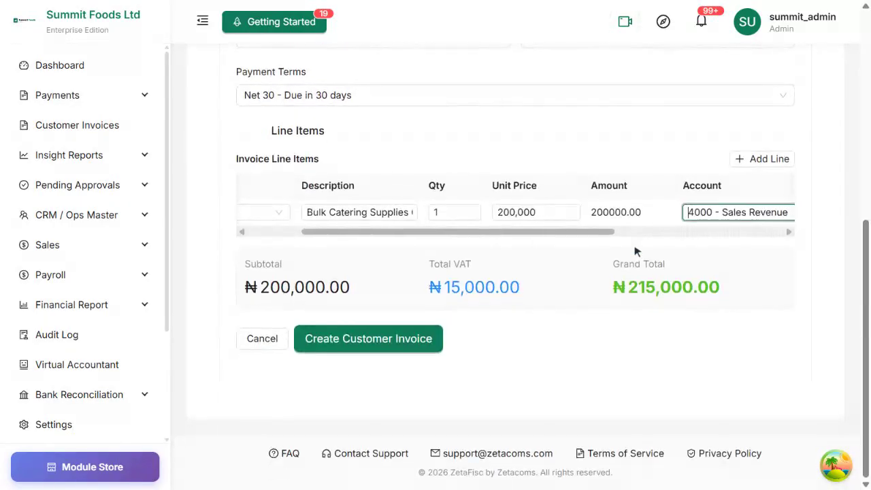
pyautogui.click(375, 347)
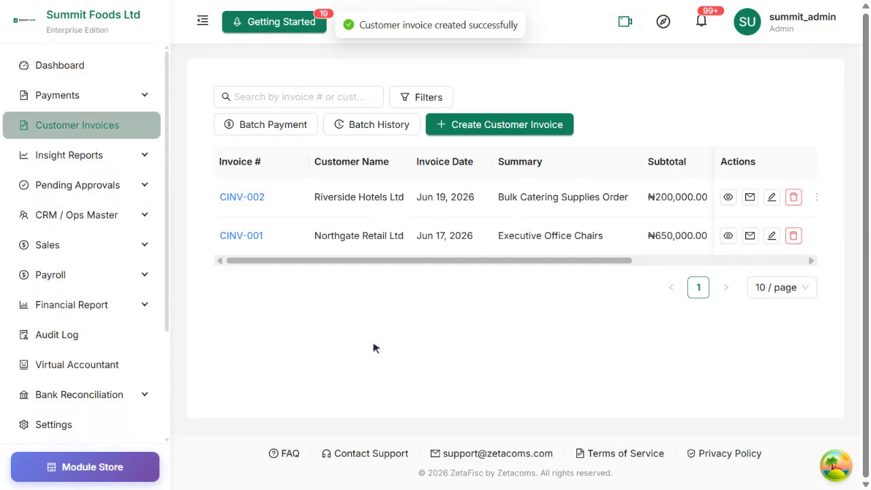
# Open the new Riverside Hotels Ltd invoice and record a payment of ₦215,000 received into 1010 - Bank Account
pyautogui.click(242, 198)
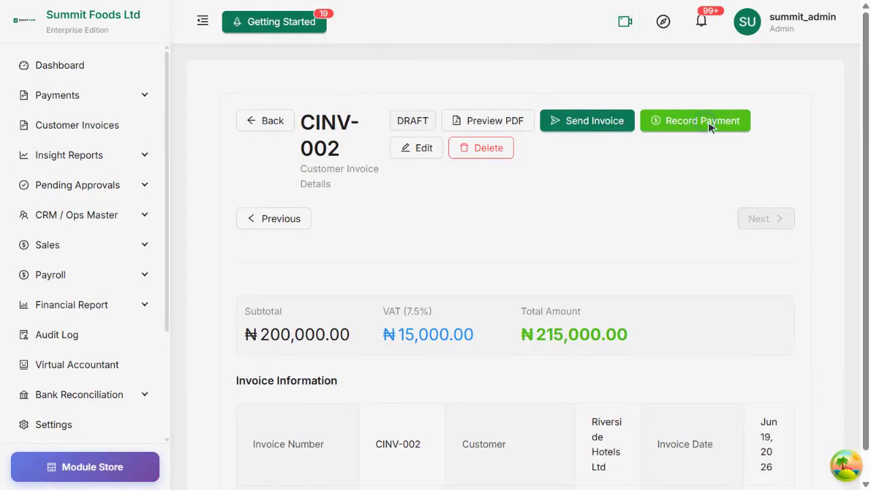
pyautogui.click(708, 126)
pyautogui.click(470, 192)
pyautogui.write('Bank')
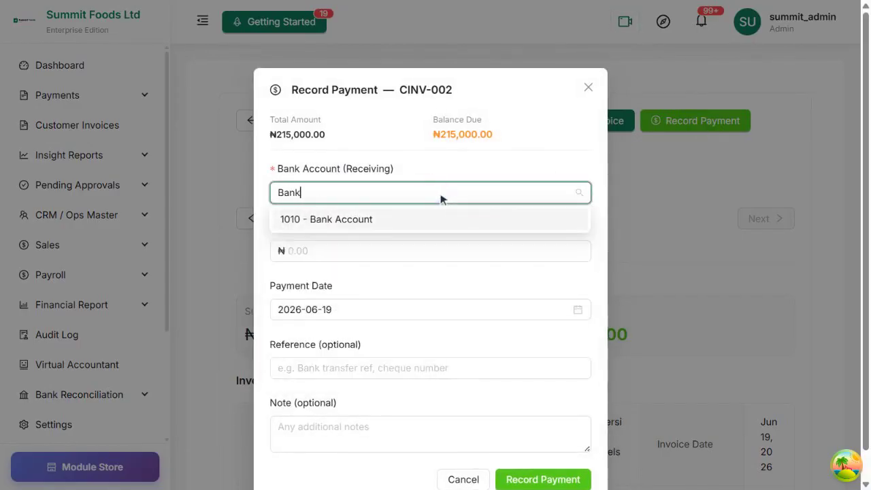
pyautogui.click(402, 219)
pyautogui.click(443, 251)
pyautogui.write('2150000')
pyautogui.press('Tab')
pyautogui.click(541, 453)
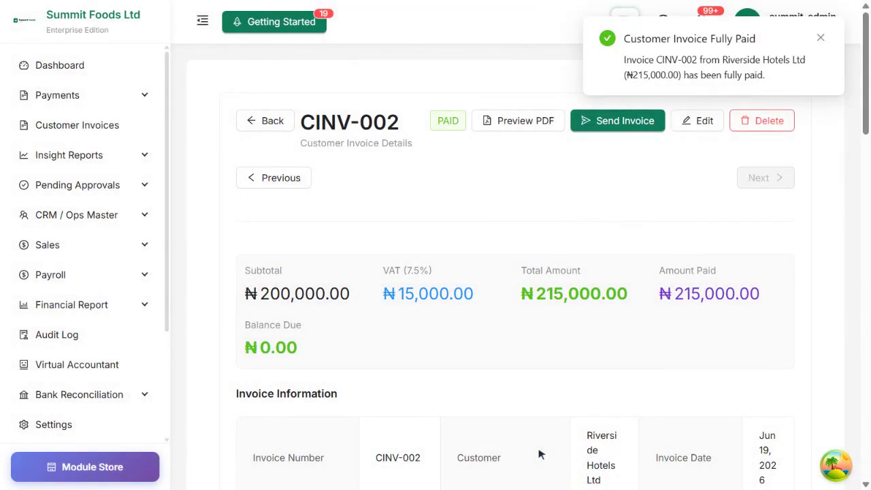
# Approve the pending sales commission on the Riverside Hotels Ltd invoice in Sales Commissions
pyautogui.click(93, 246)
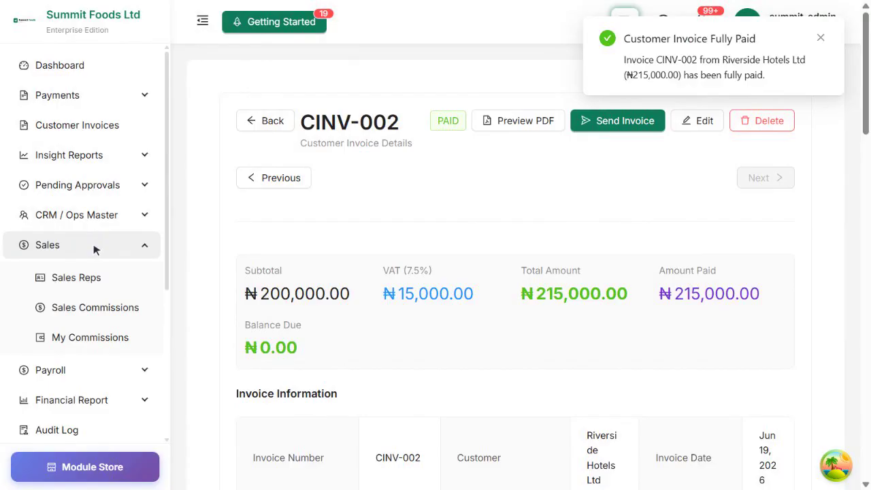
pyautogui.click(71, 311)
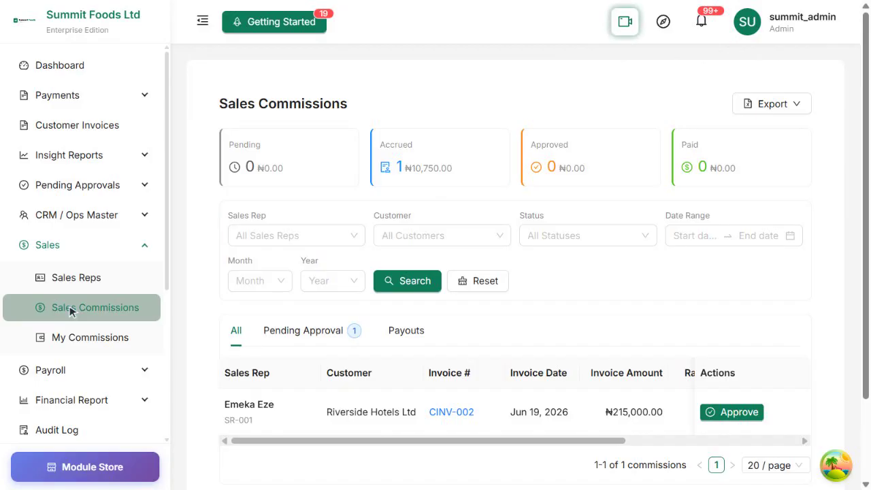
pyautogui.click(315, 330)
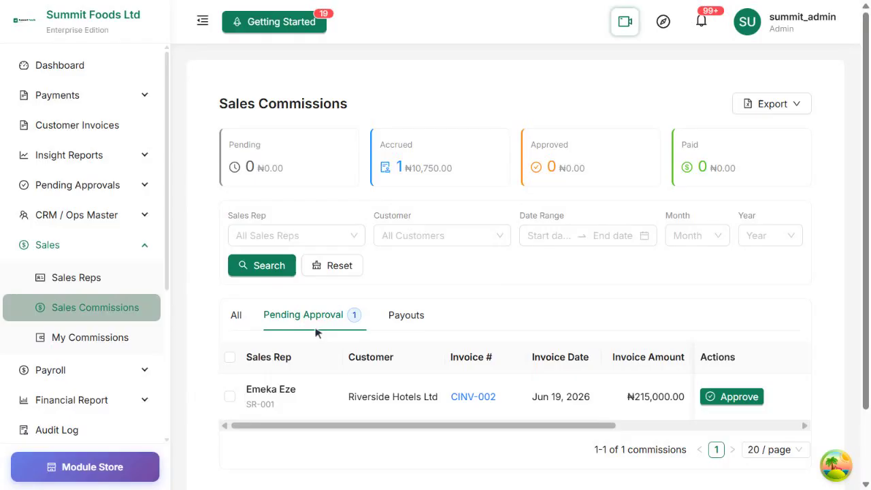
pyautogui.scroll(-1, 315, 332)
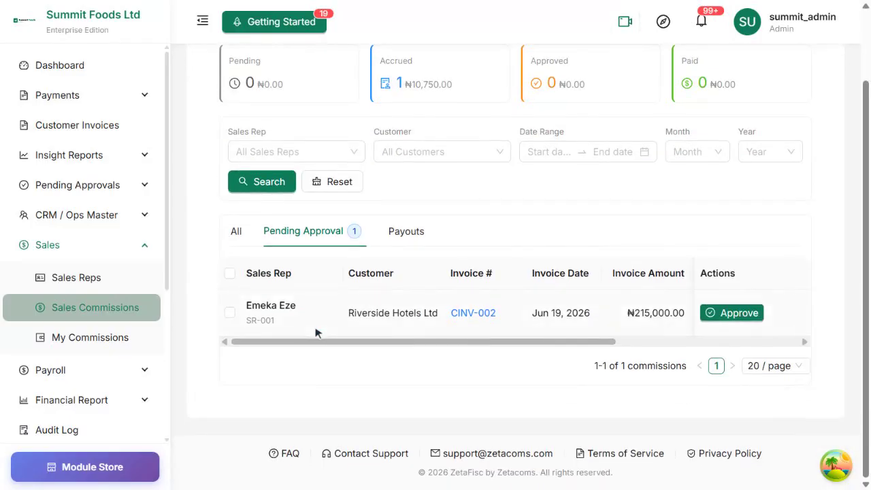
pyautogui.click(741, 313)
pyautogui.click(796, 281)
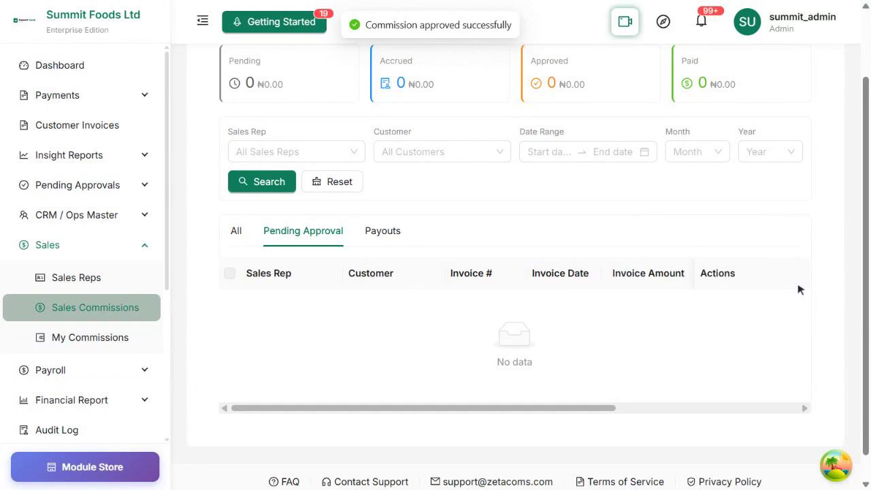
# Generate a commission voucher for June 2026 from the approved commission awaiting payout
pyautogui.click(387, 232)
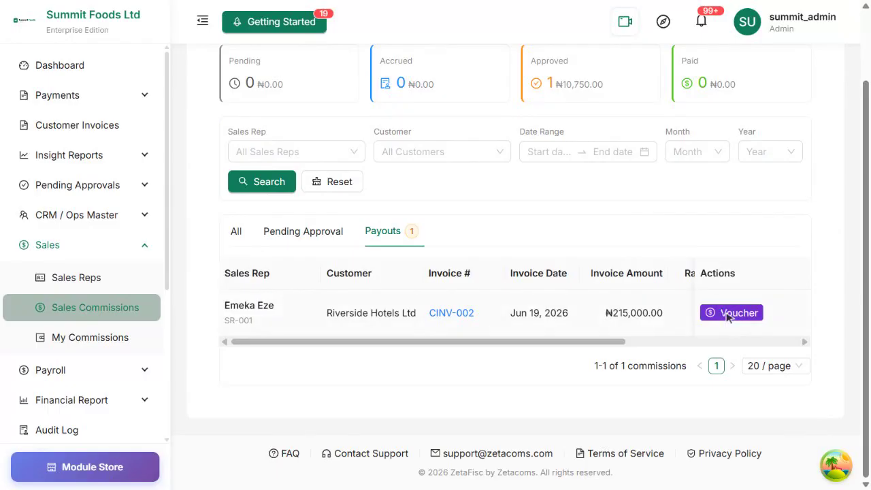
pyautogui.click(728, 315)
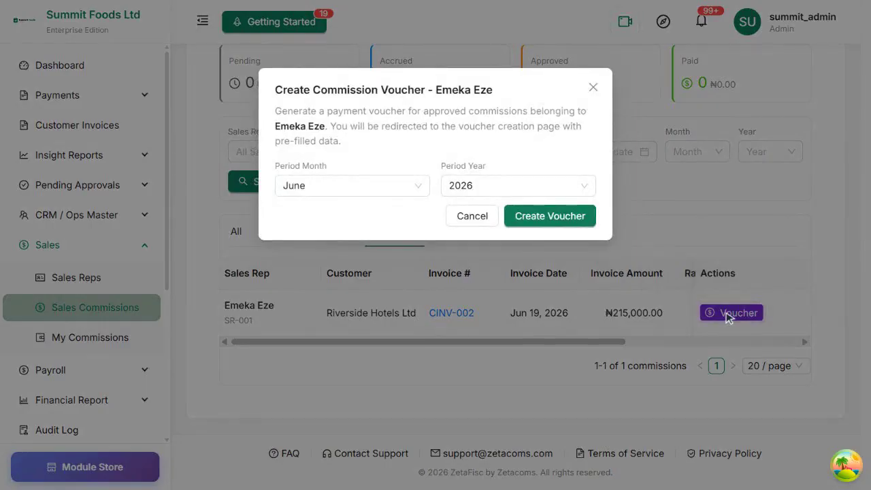
pyautogui.click(562, 222)
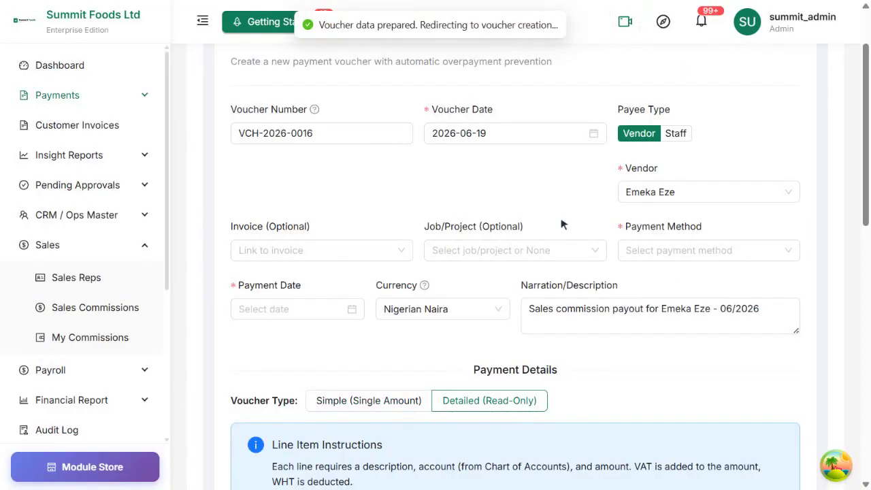
# Set the account of the voucher's commission line item to 6700 - Professional Fees
pyautogui.scroll(-5, 562, 224)
pyautogui.click(563, 248)
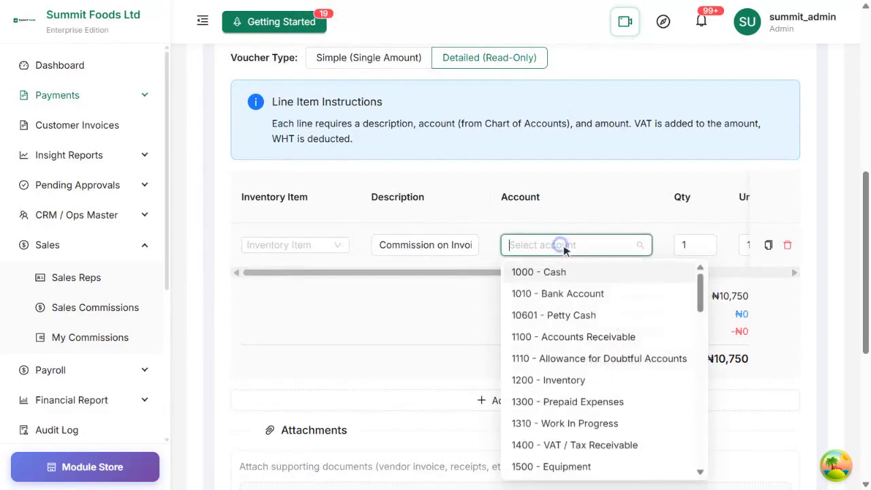
pyautogui.write('6700')
pyautogui.click(567, 272)
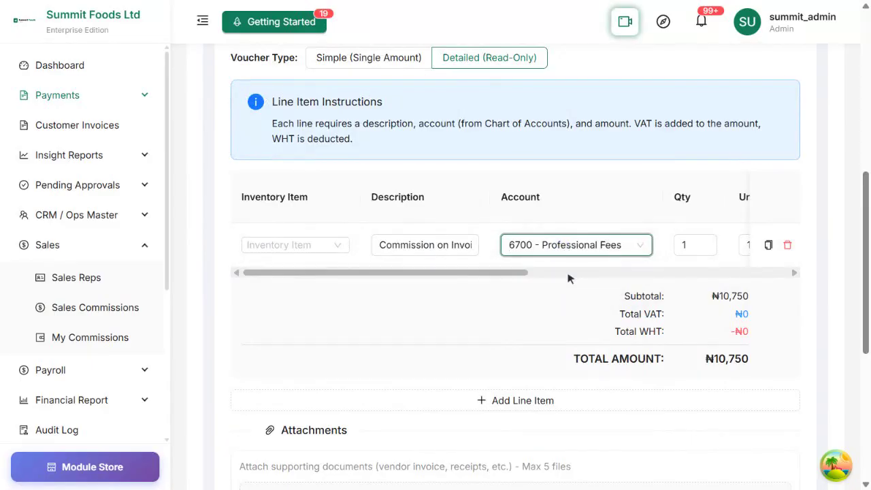
# Set the voucher's payment method to Bank Transfer and its payment date to 2026-06-19
pyautogui.scroll(5, 570, 278)
pyautogui.click(721, 246)
pyautogui.click(726, 272)
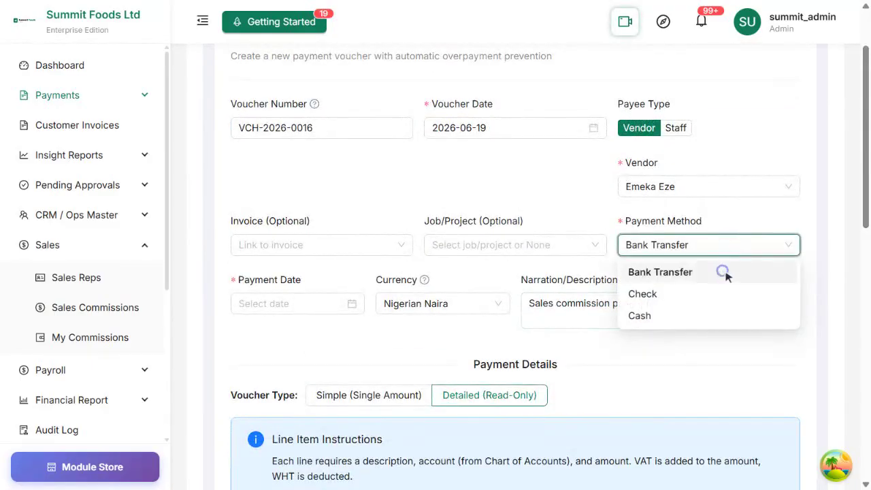
pyautogui.click(286, 304)
pyautogui.click(377, 179)
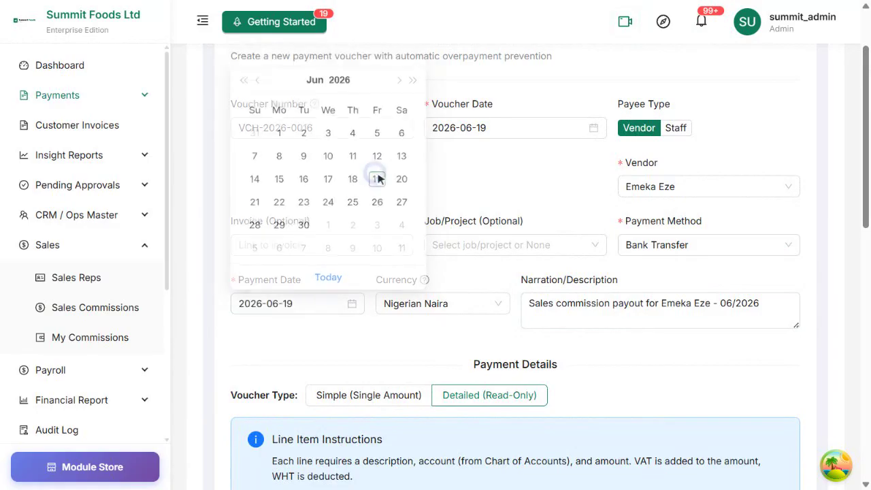
# Submit the completed commission payment voucher without attachments
pyautogui.scroll(1, 379, 179)
pyautogui.scroll(-3, 379, 178)
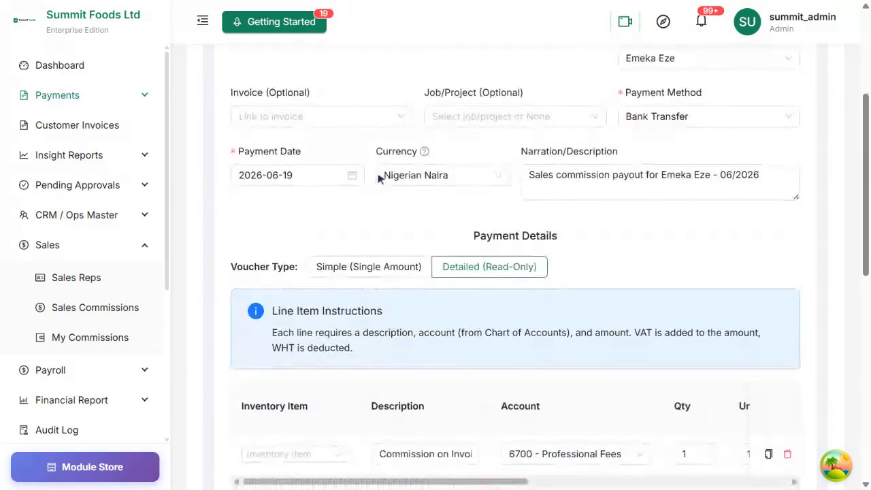
pyautogui.scroll(-6, 379, 178)
pyautogui.scroll(-2, 379, 178)
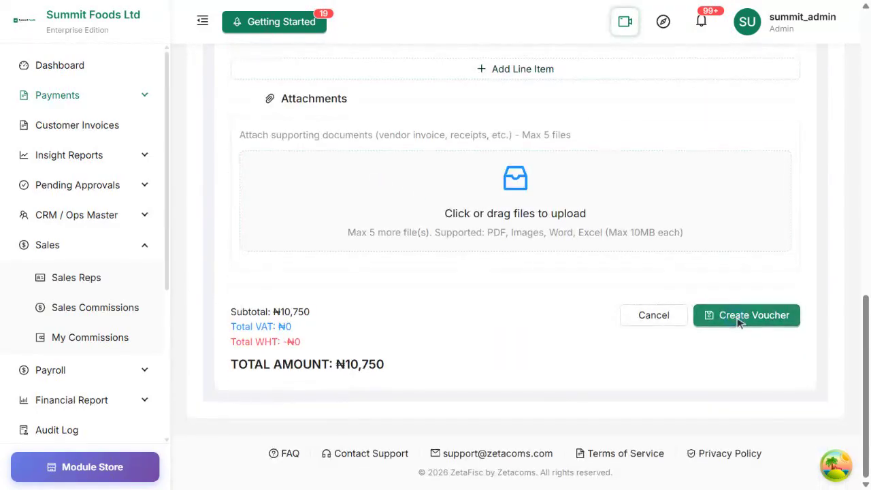
pyautogui.click(740, 322)
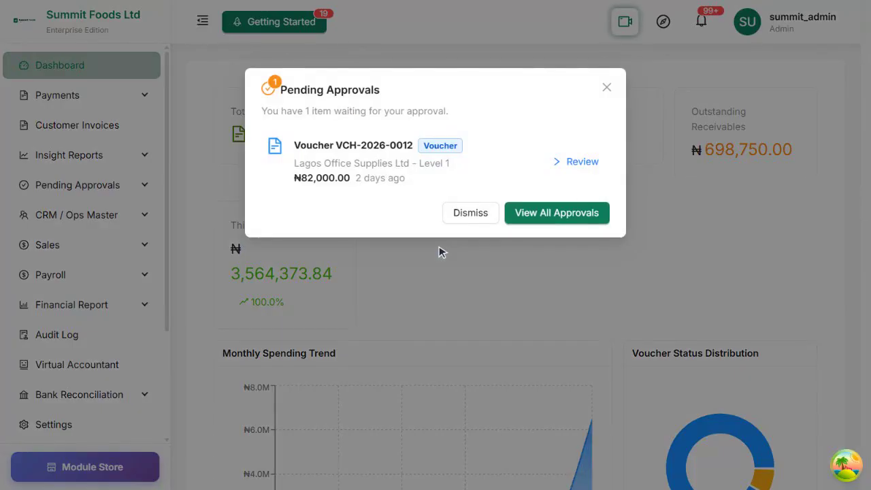
# Dismiss the pending approvals notice and open the Sales Commissions page
pyautogui.click(82, 248)
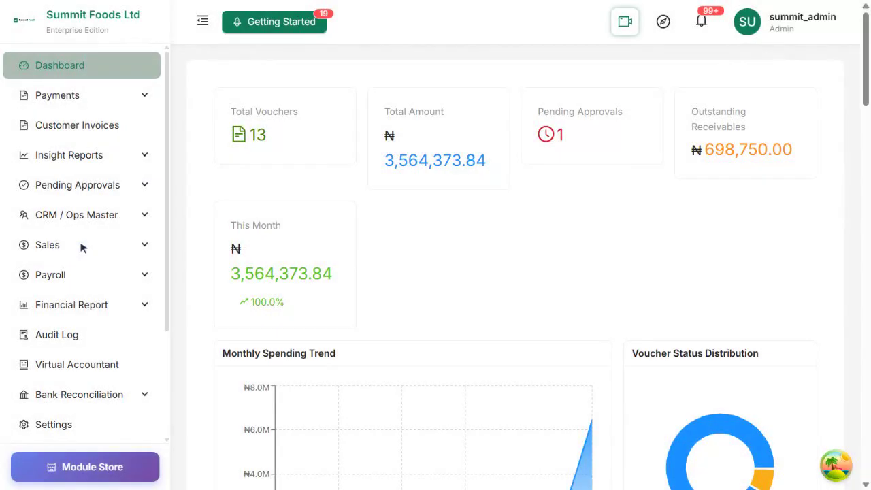
pyautogui.click(67, 249)
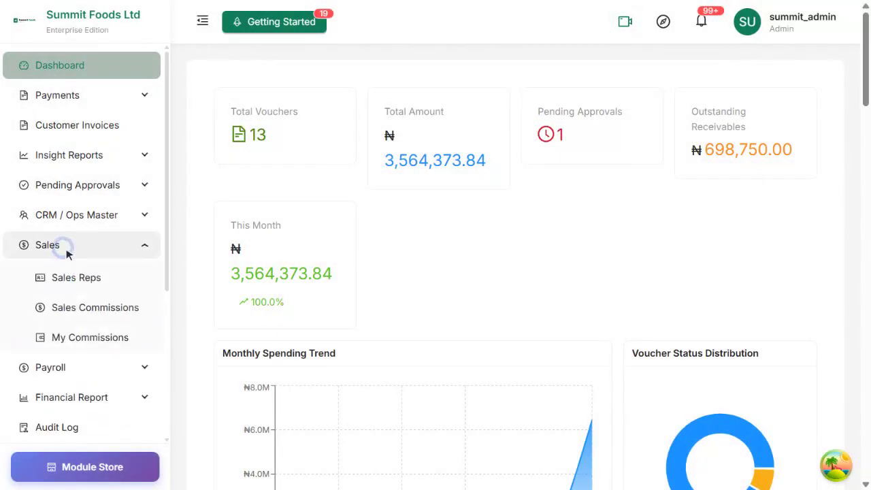
pyautogui.click(96, 310)
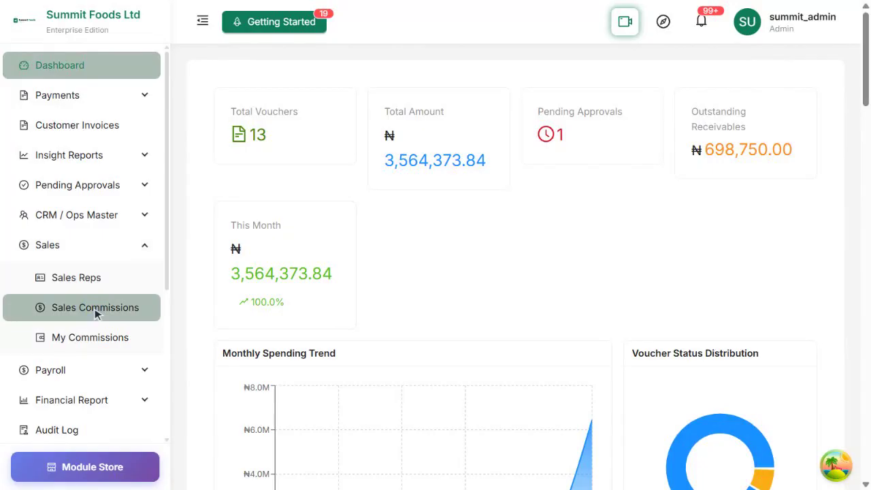